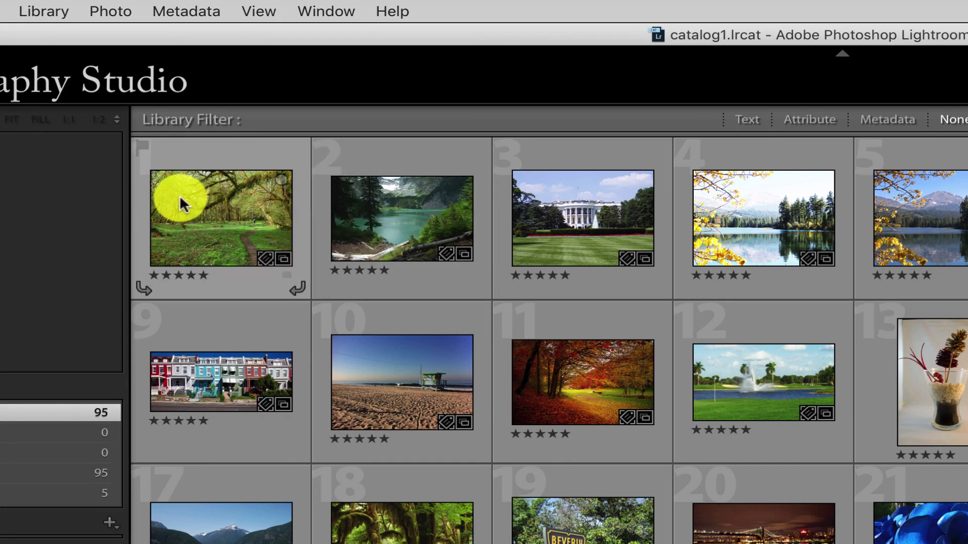
# - Give photo 1 (wa004.jpg) a pick flag from its thumbnail's flag icon
pyautogui.click(142, 149)
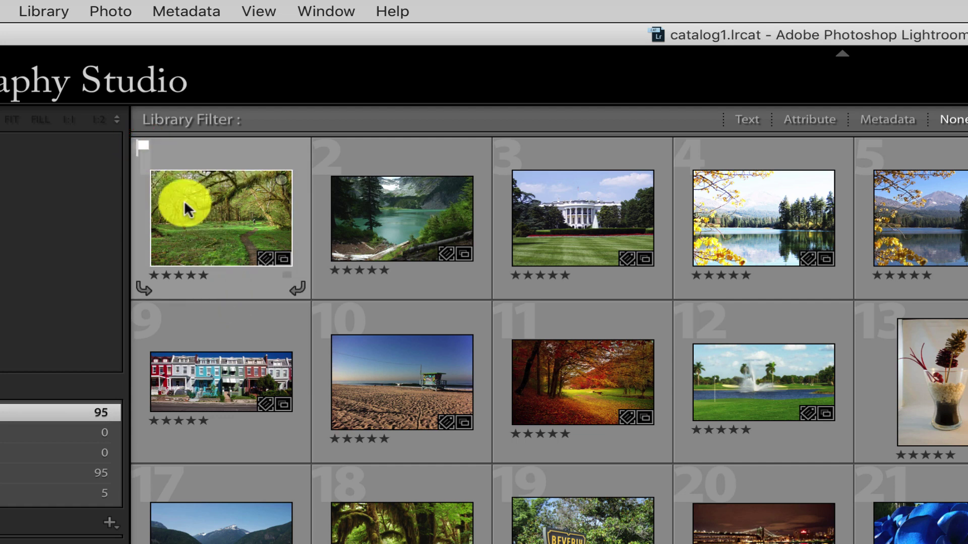
# - Flag photos 2 and 3 as picks, then select photos 4, 13 and 22 together
pyautogui.click(324, 150)
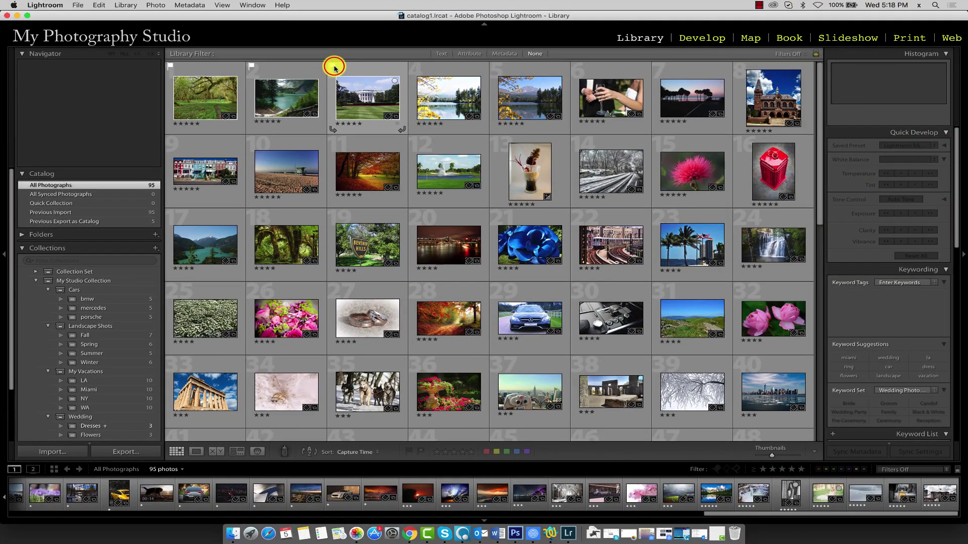
pyautogui.click(334, 66)
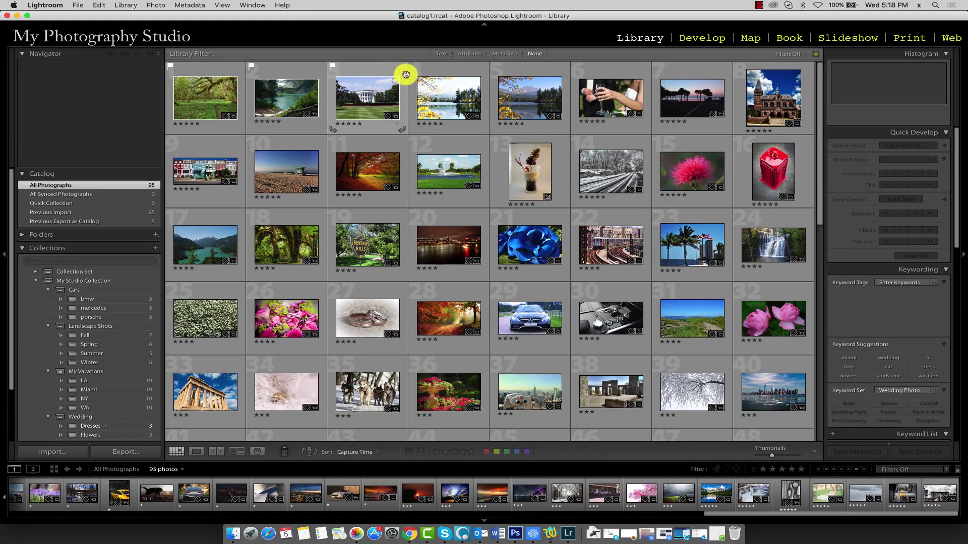
pyautogui.click(447, 67)
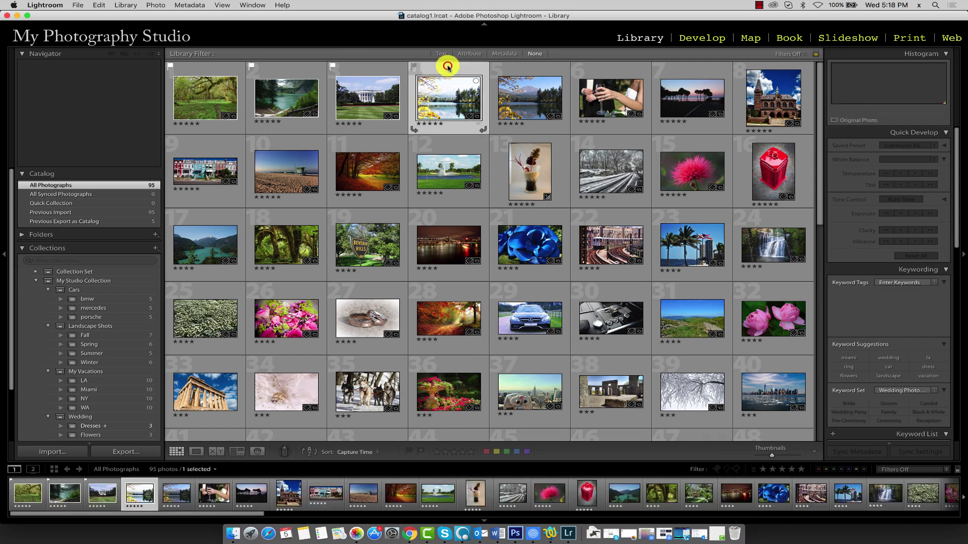
pyautogui.keyDown('super'); pyautogui.click(501, 148); pyautogui.keyUp('super')
pyautogui.keyDown('super'); pyautogui.click(609, 220); pyautogui.keyUp('super')
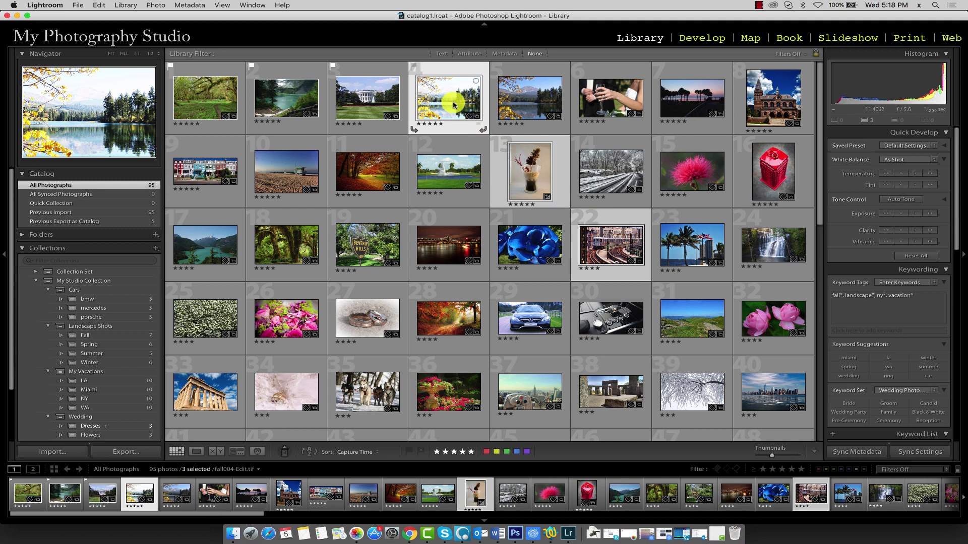
# - Mark the selected photos 4, 13 and 22 as picks, using the P shortcut too
pyautogui.click(413, 65)
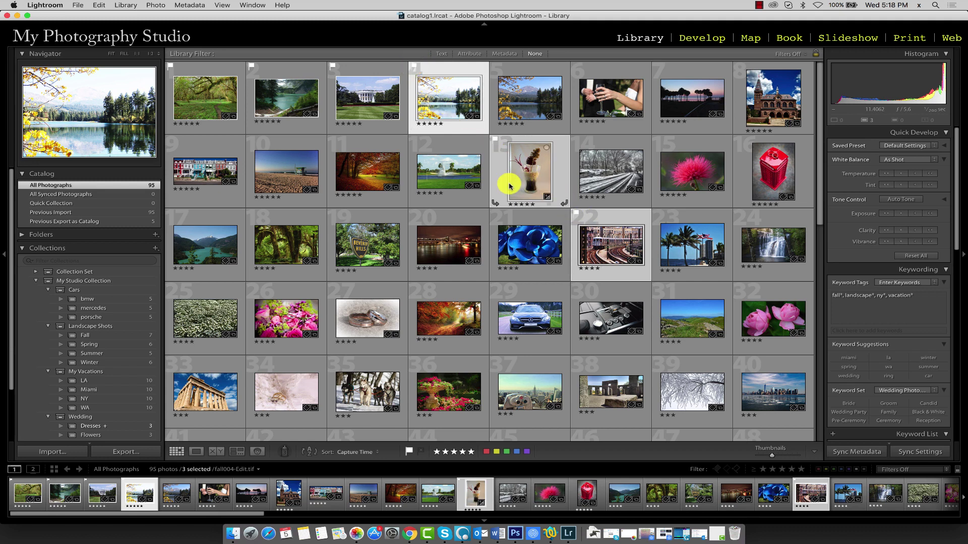
pyautogui.press('p')
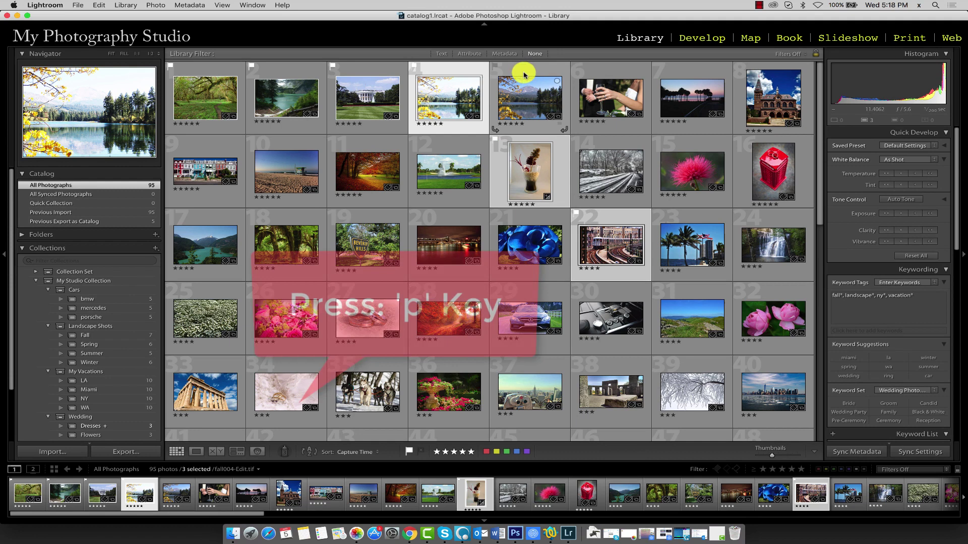
pyautogui.press('p')
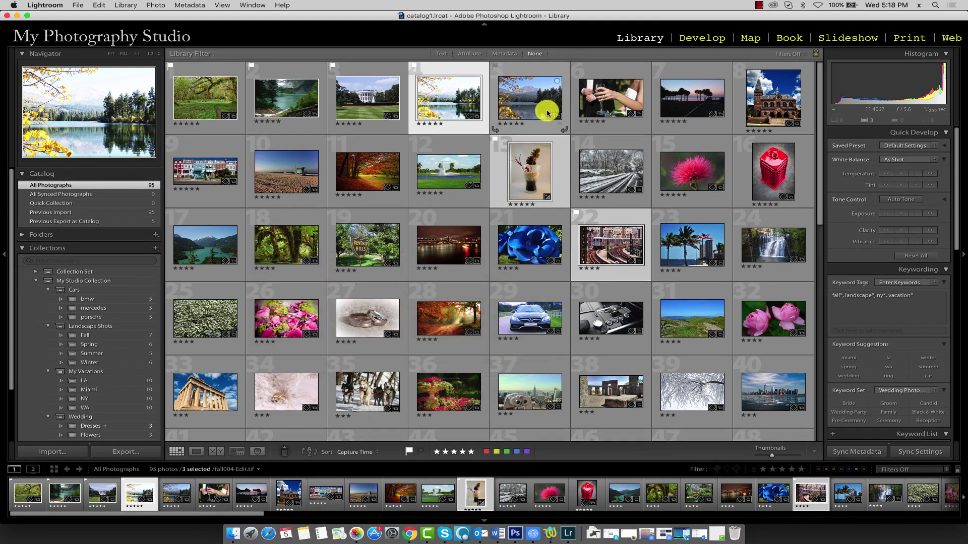
# - Select photos 5, 6 and 7 and flag them as picks
pyautogui.click(529, 71)
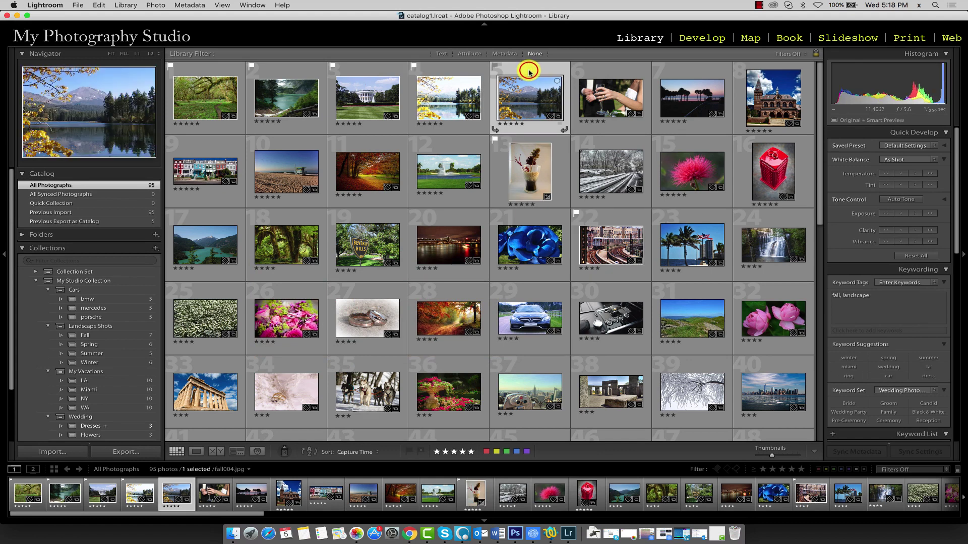
pyautogui.keyDown('super'); pyautogui.click(622, 72); pyautogui.keyUp('super')
pyautogui.keyDown('super'); pyautogui.click(661, 68); pyautogui.keyUp('super')
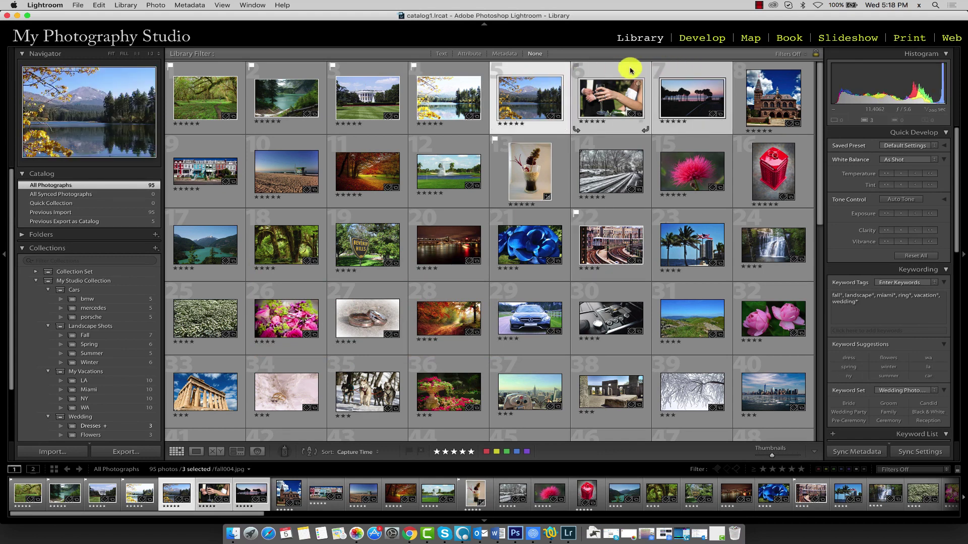
pyautogui.click(658, 66)
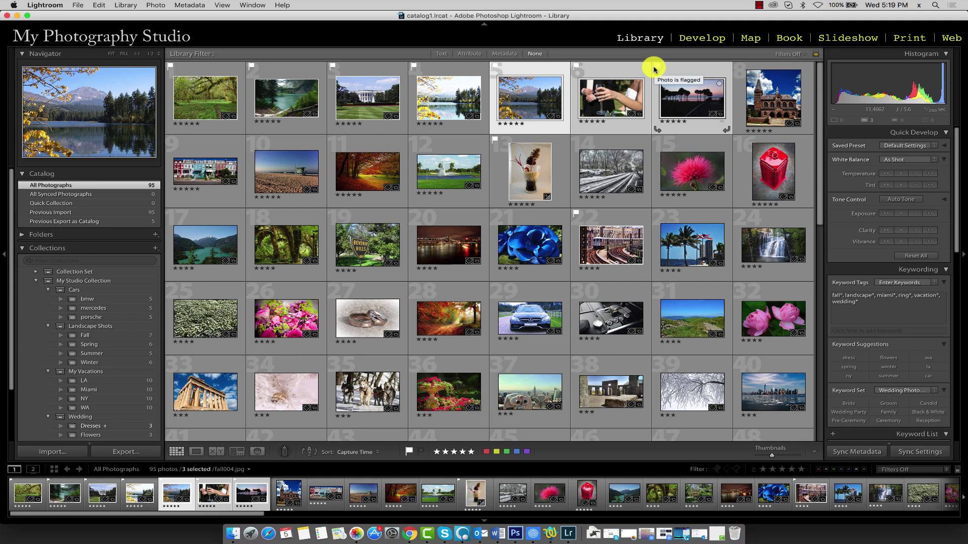
# - Set the Painter spray can to paint Flag > Flagged
pyautogui.click(286, 454)
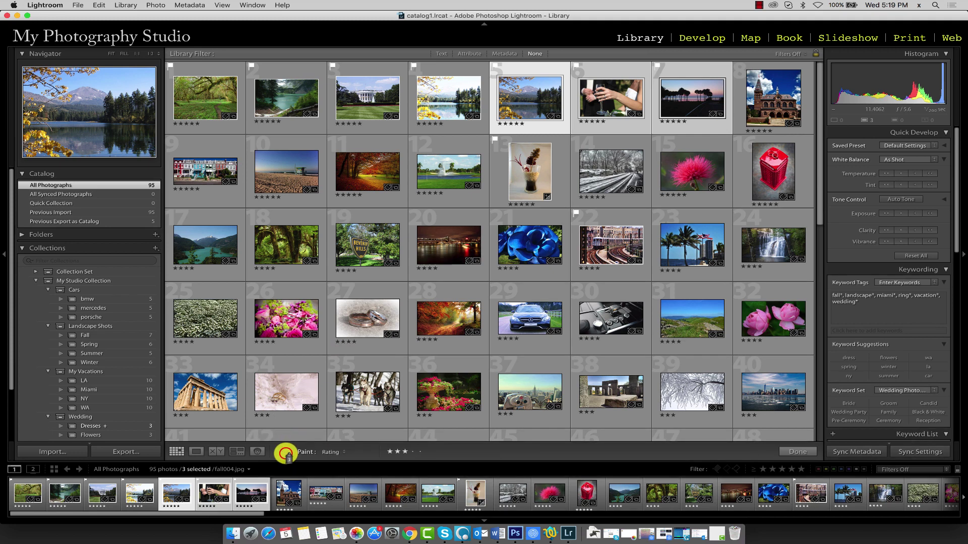
pyautogui.click(338, 453)
pyautogui.click(337, 447)
pyautogui.click(416, 453)
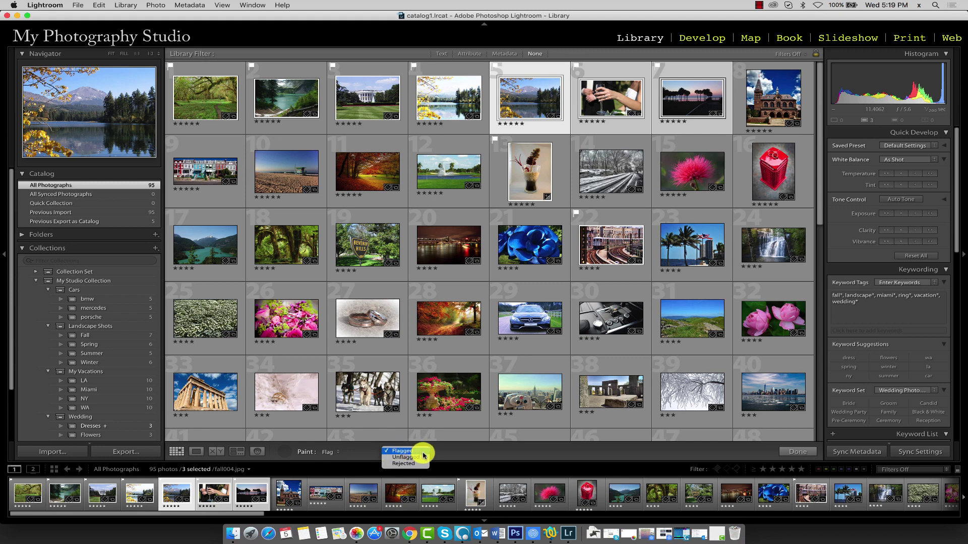
pyautogui.click(447, 460)
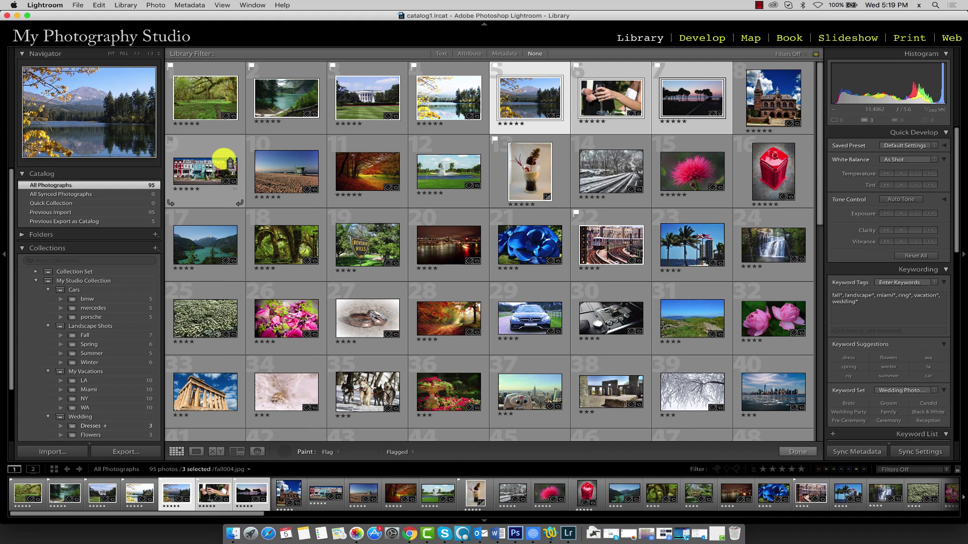
# - Paint pick flags onto photos 9–11, 17–19 and 25–29
pyautogui.click(202, 169)
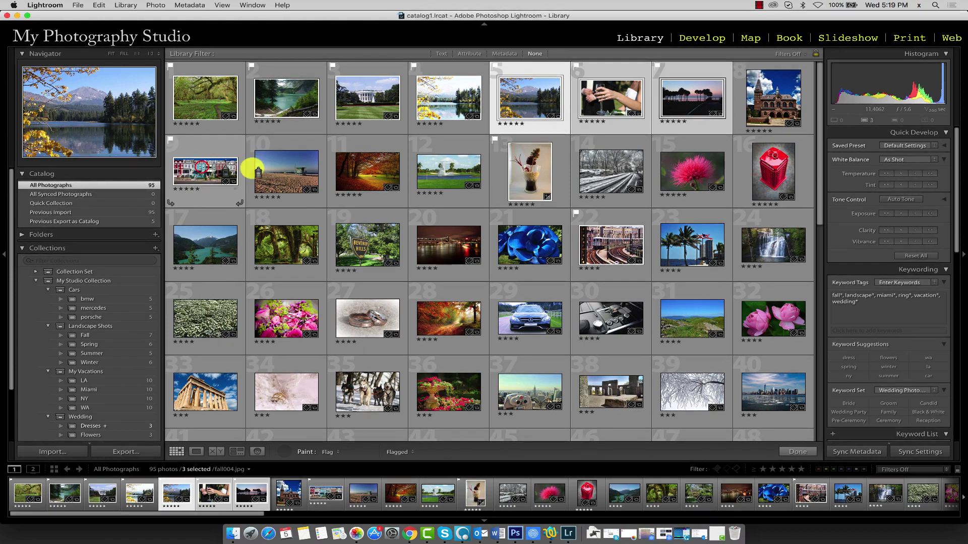
pyautogui.click(271, 169)
pyautogui.click(352, 166)
pyautogui.click(363, 245)
pyautogui.click(283, 247)
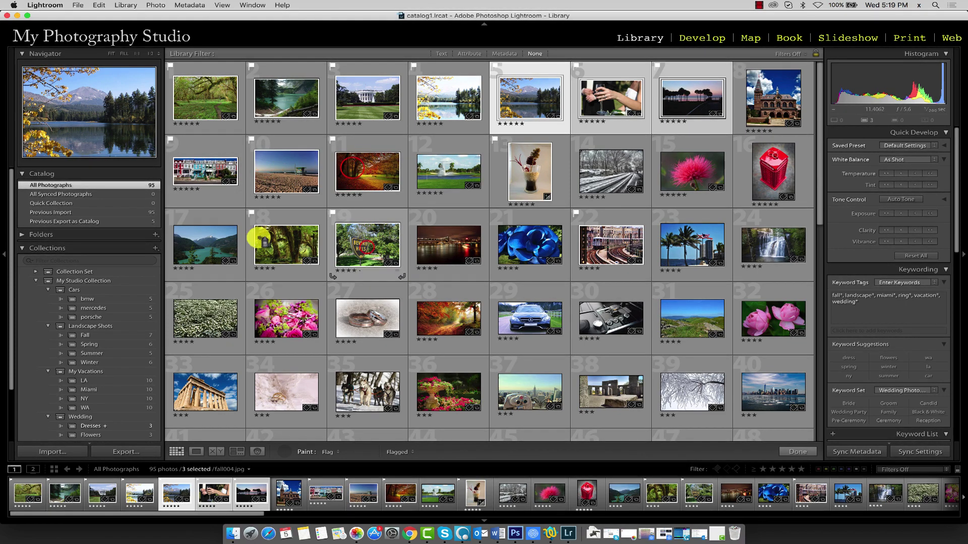
pyautogui.click(217, 261)
pyautogui.click(216, 298)
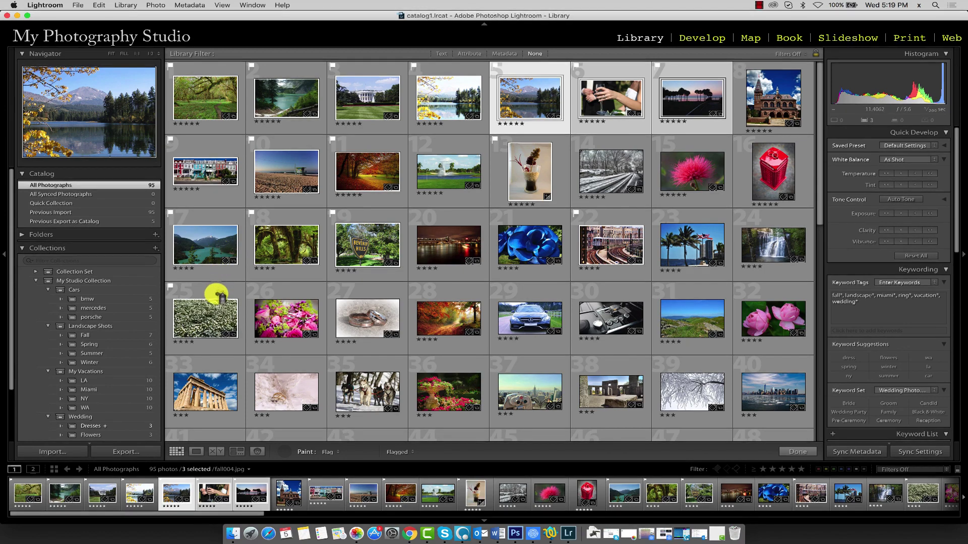
pyautogui.click(272, 305)
pyautogui.click(340, 317)
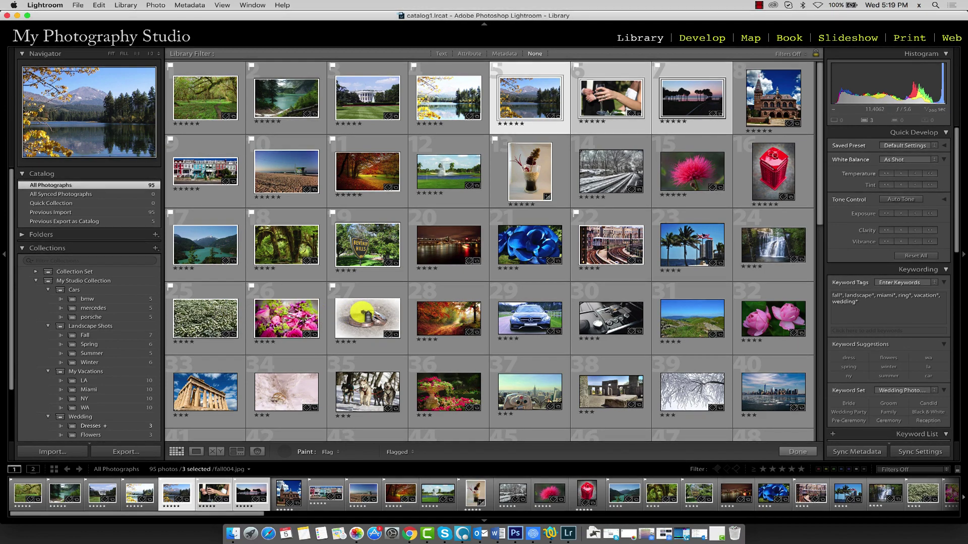
pyautogui.click(433, 313)
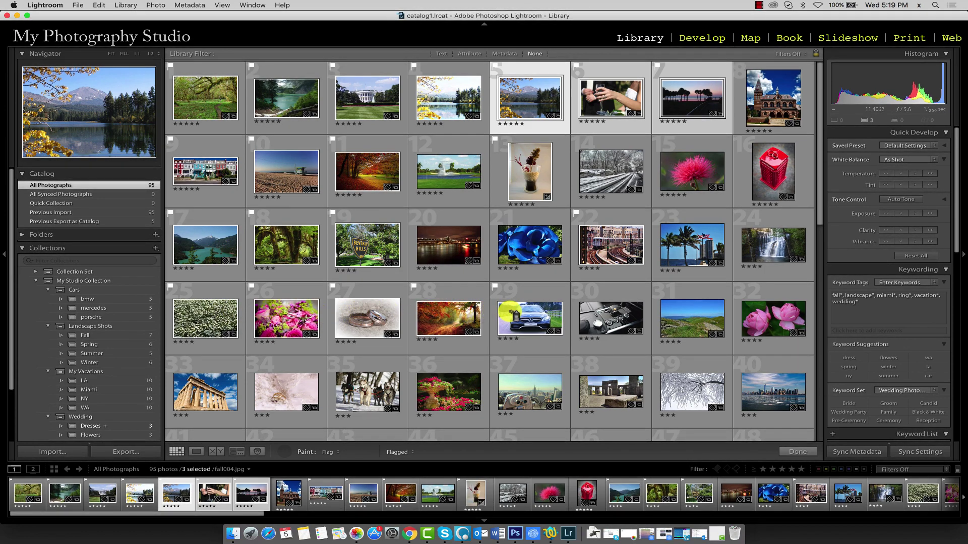
pyautogui.click(509, 313)
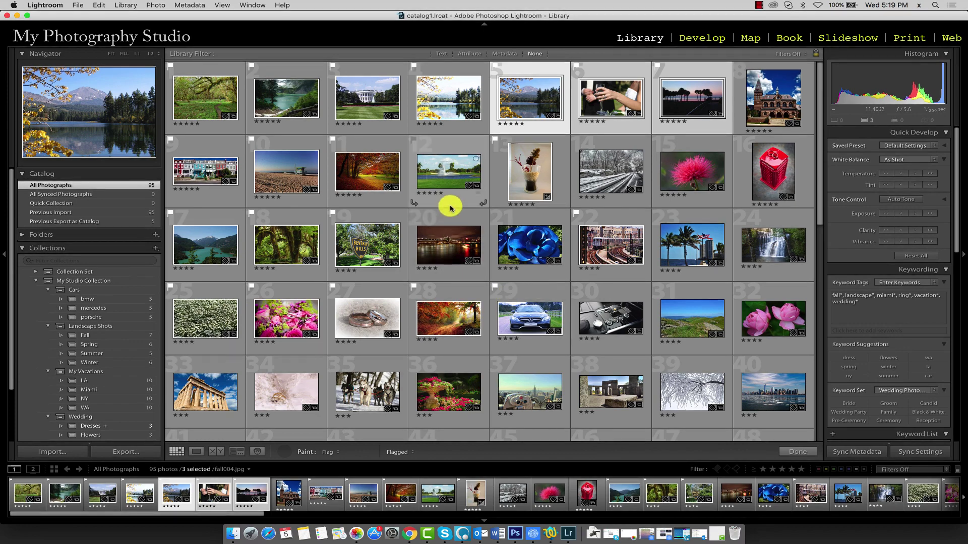
# - Put the Painter away, select photos 1–7, and unflag them with U
pyautogui.click(284, 450)
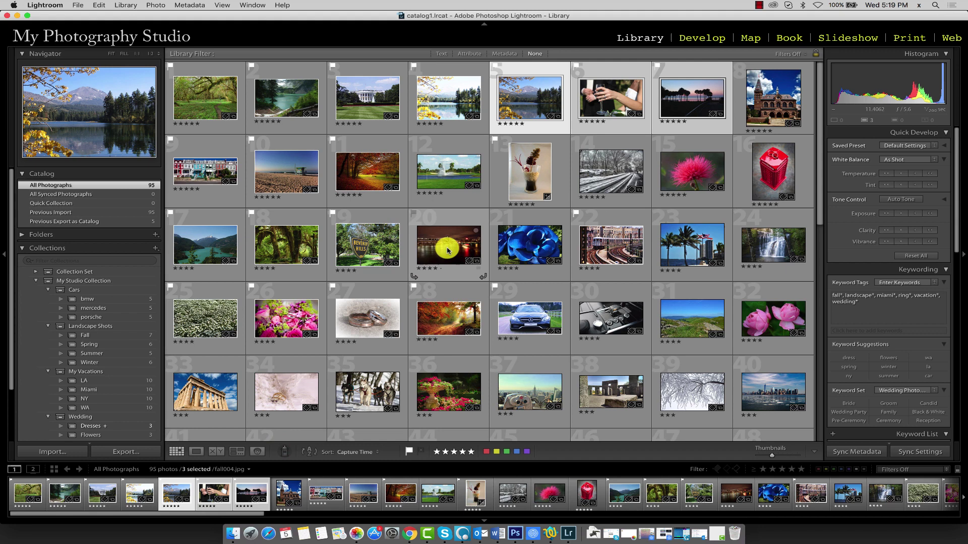
pyautogui.click(204, 72)
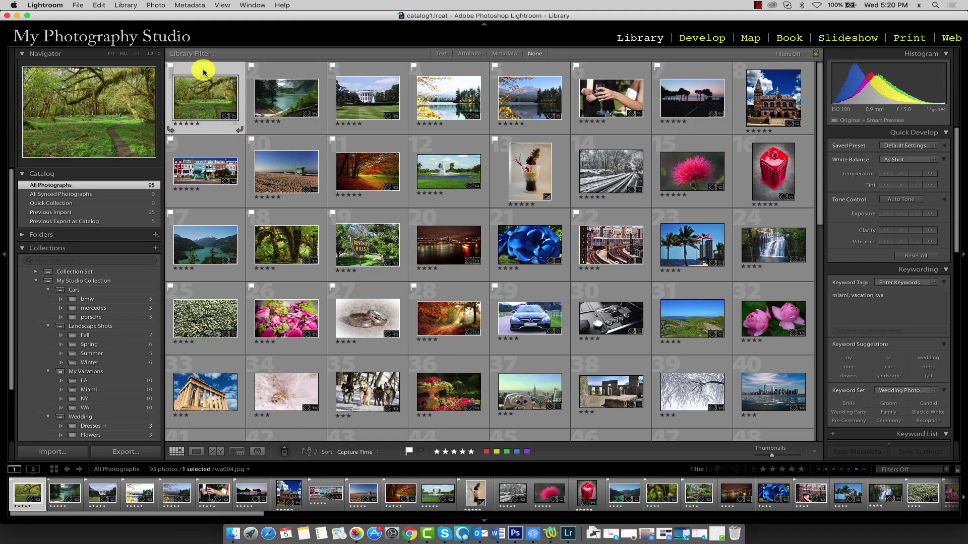
pyautogui.keyDown('shift'); pyautogui.click(689, 67); pyautogui.keyUp('shift')
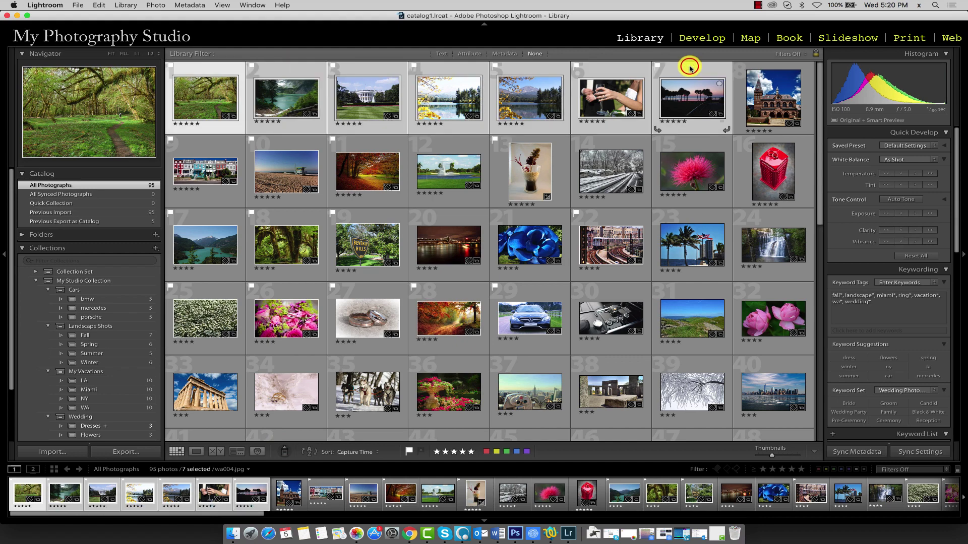
pyautogui.press('u')
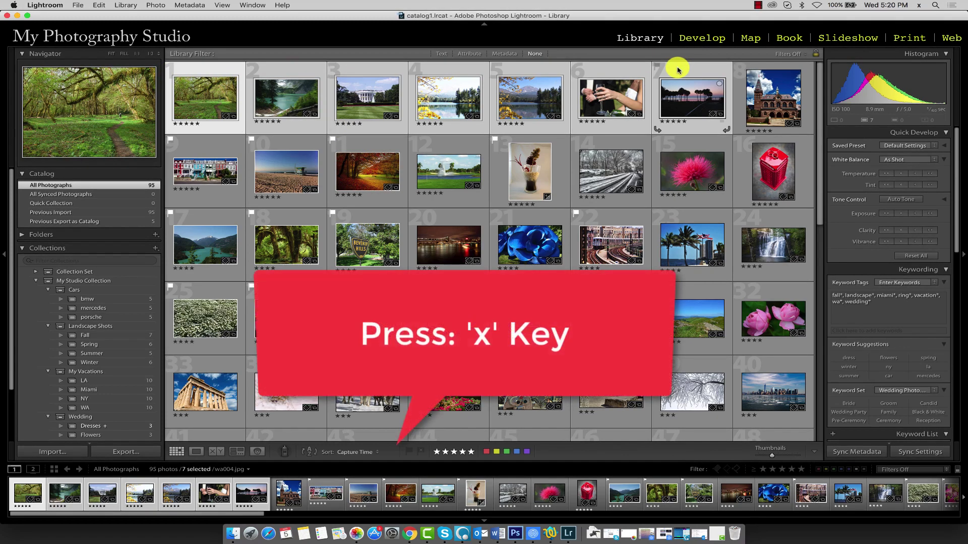
pyautogui.press('x')
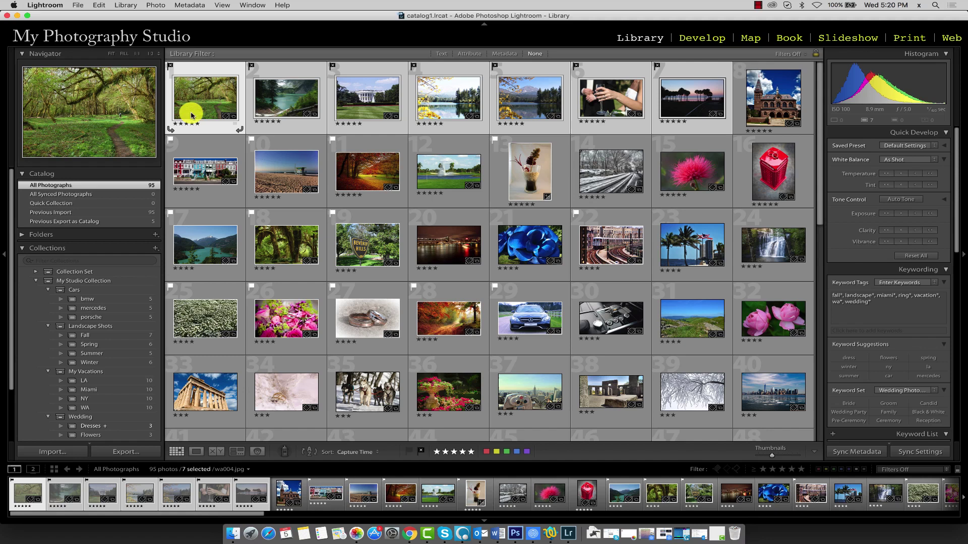
pyautogui.click(176, 71)
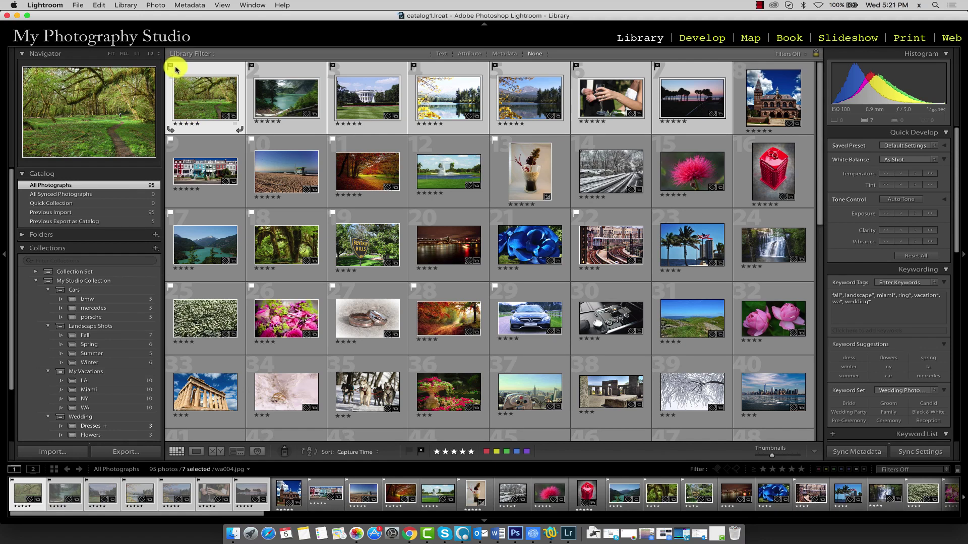
pyautogui.press('x')
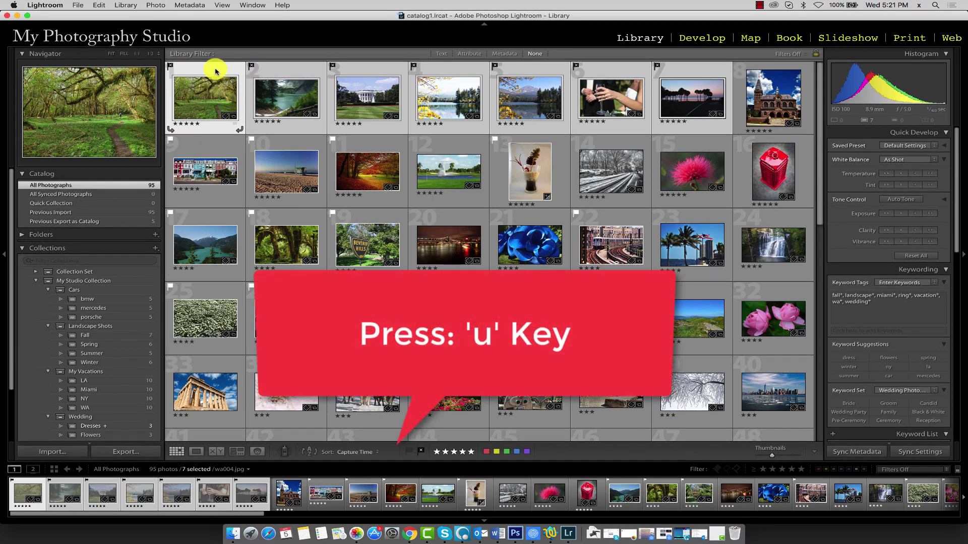
pyautogui.press('u')
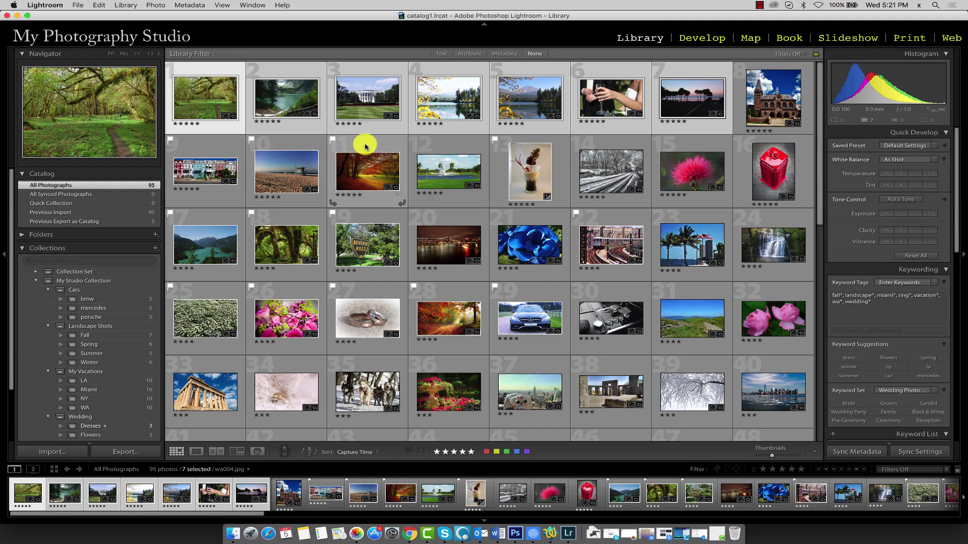
# - Use the Painter set to Rejected to mark photos 35–38 as rejected
pyautogui.click(284, 452)
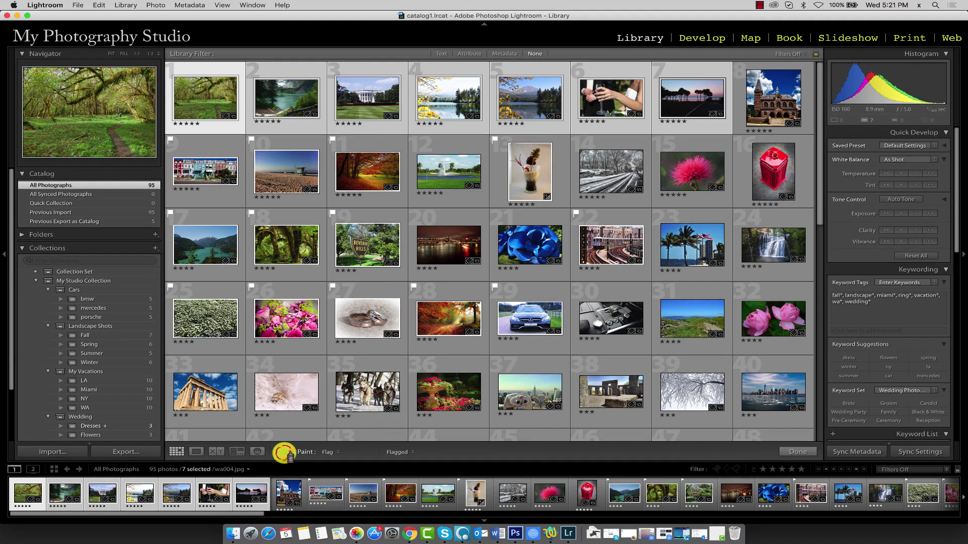
pyautogui.click(401, 454)
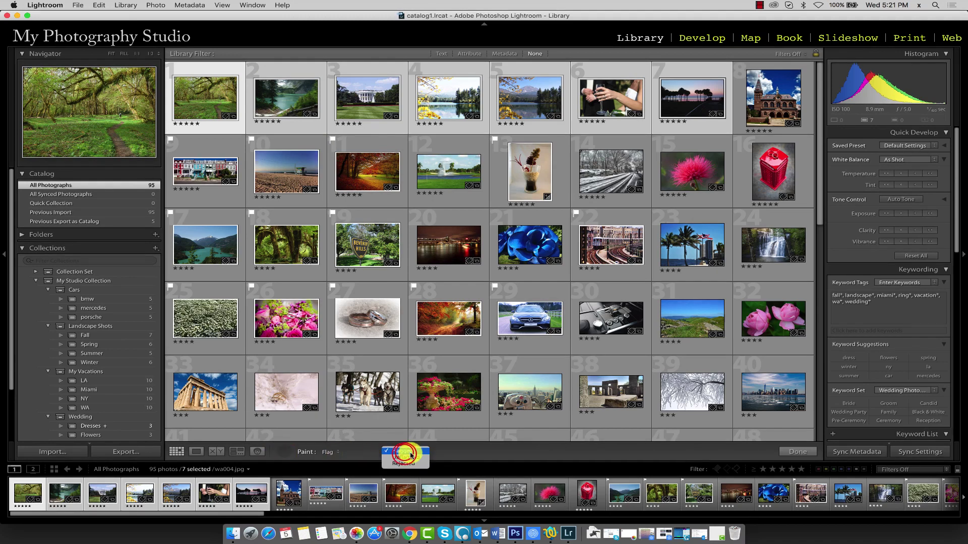
pyautogui.click(407, 464)
pyautogui.click(359, 386)
pyautogui.click(457, 383)
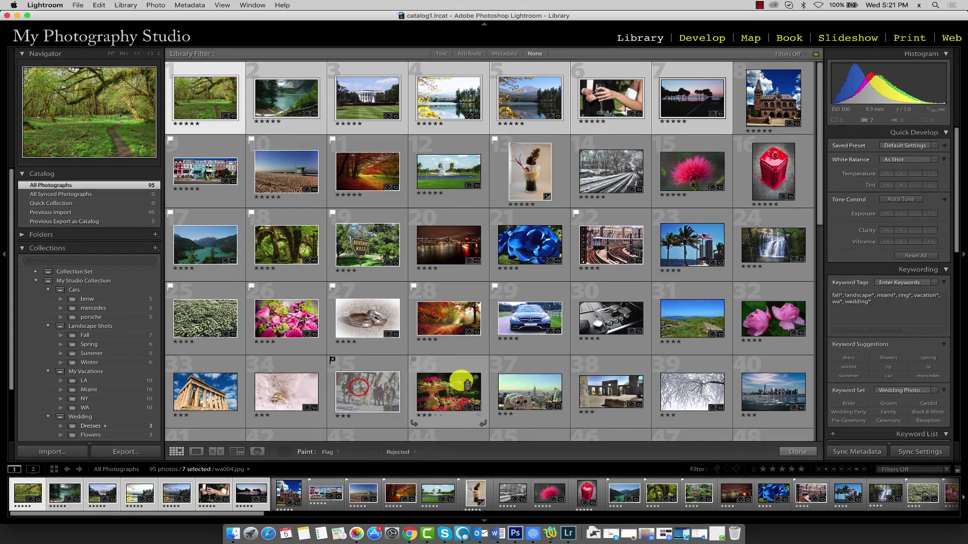
pyautogui.click(538, 384)
pyautogui.click(607, 385)
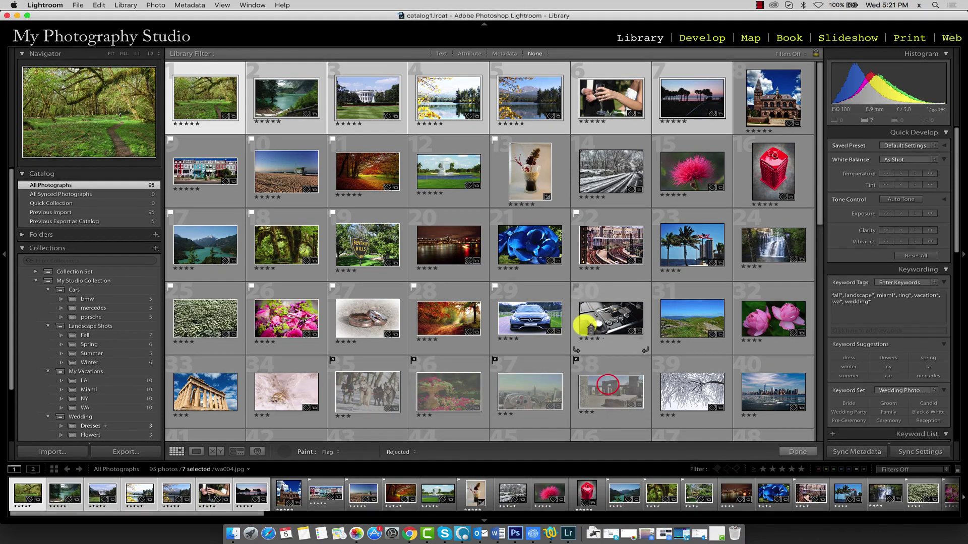
# - Switch the Painter to Flagged and repaint photos 35–38 as picks
pyautogui.click(576, 221)
pyautogui.click(398, 452)
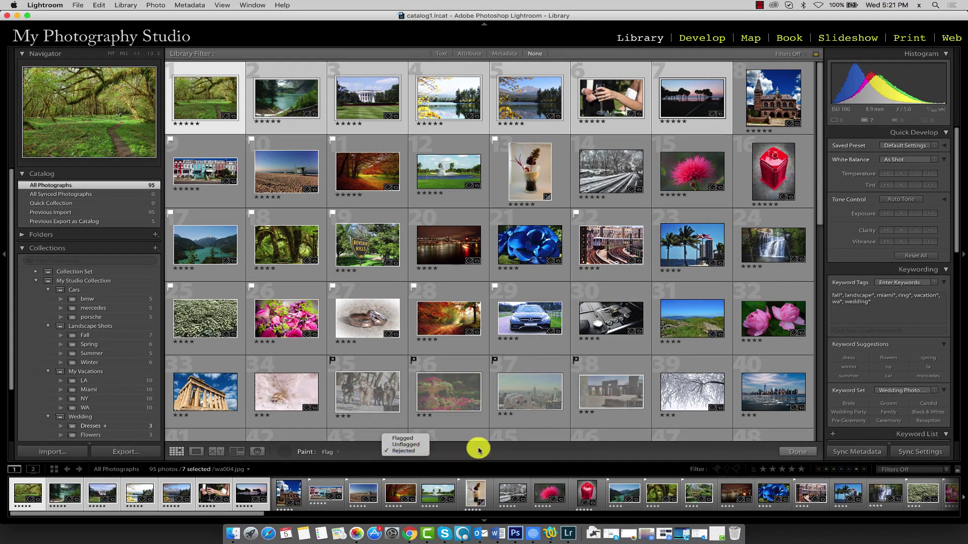
pyautogui.click(403, 439)
pyautogui.click(366, 393)
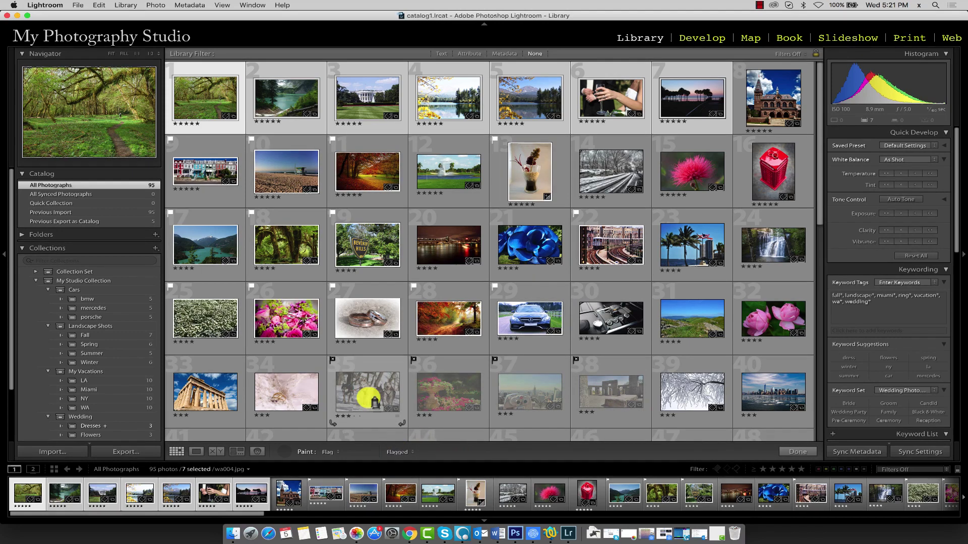
pyautogui.click(448, 389)
pyautogui.click(530, 392)
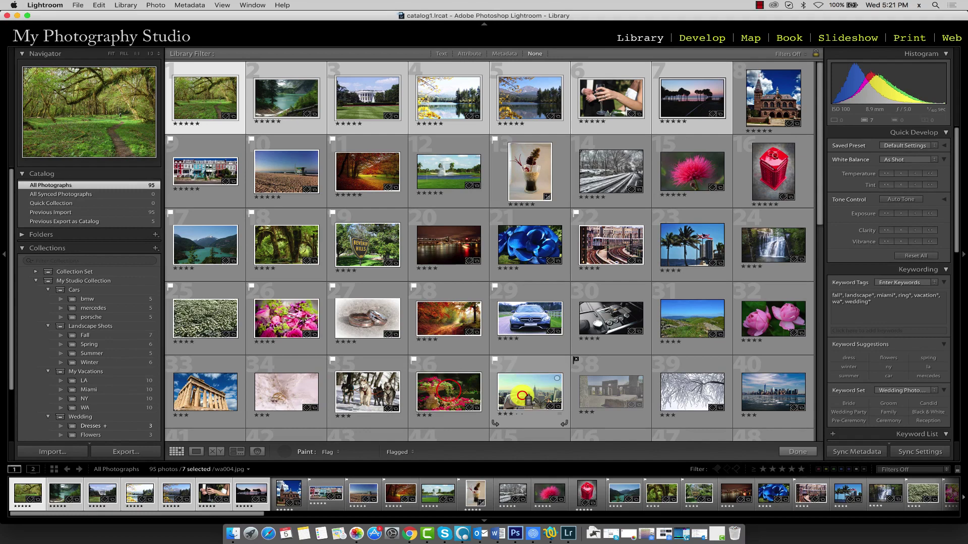
pyautogui.click(610, 391)
# - Put the Painter away, reject photos 1–7 with X, then select only photo 1
pyautogui.click(285, 452)
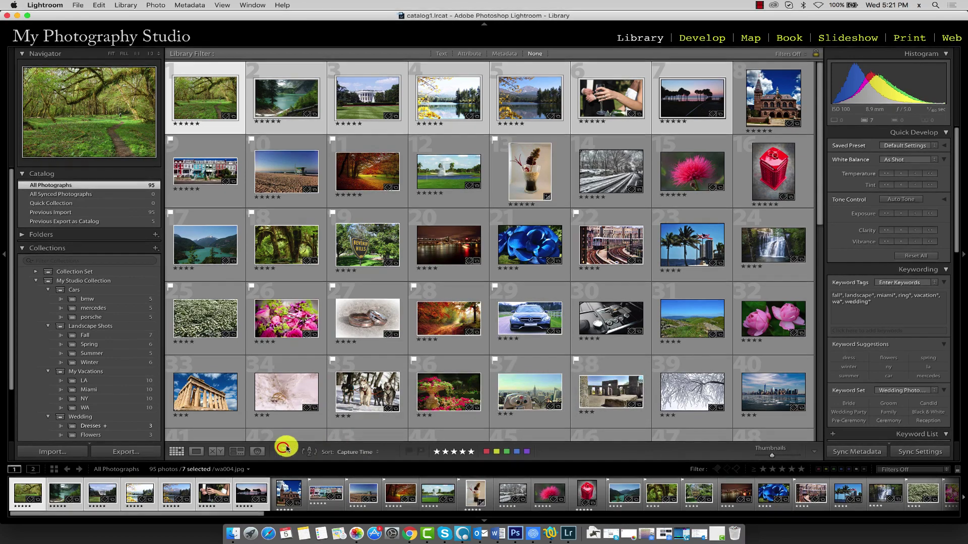
pyautogui.click(207, 70)
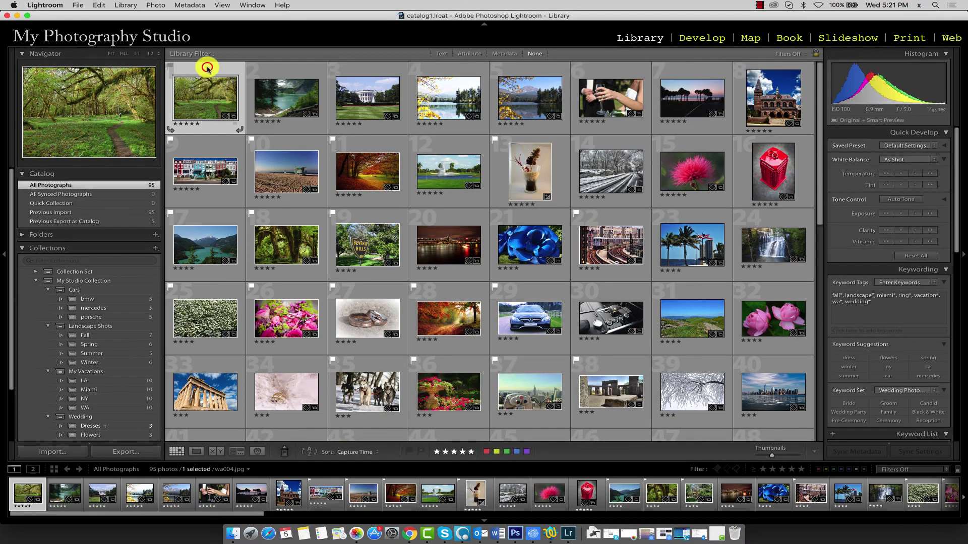
pyautogui.keyDown('shift'); pyautogui.click(696, 70); pyautogui.keyUp('shift')
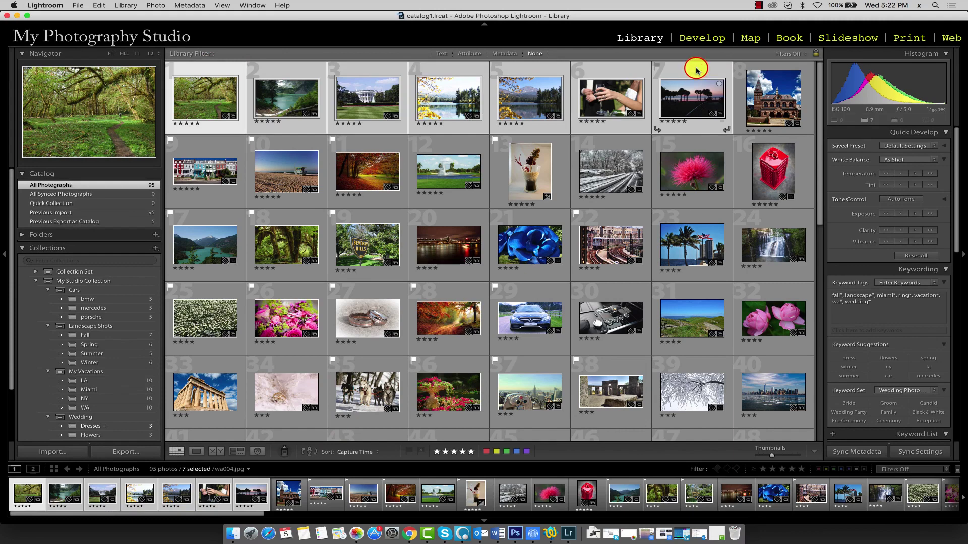
pyautogui.press('x')
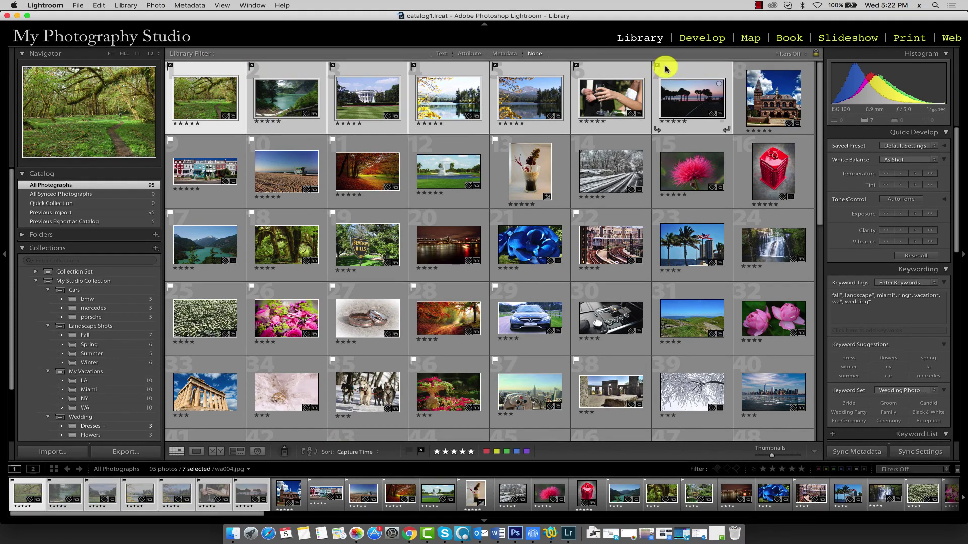
pyautogui.click(224, 75)
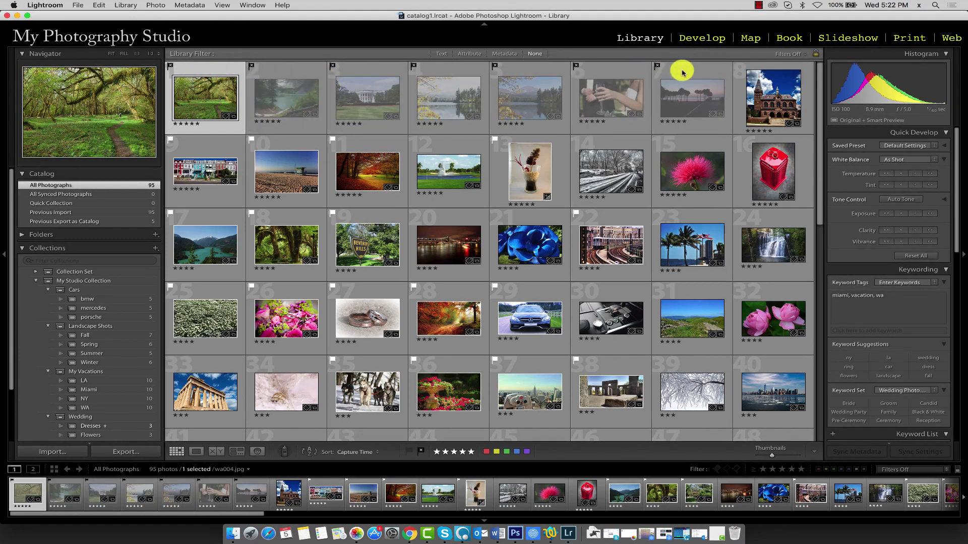